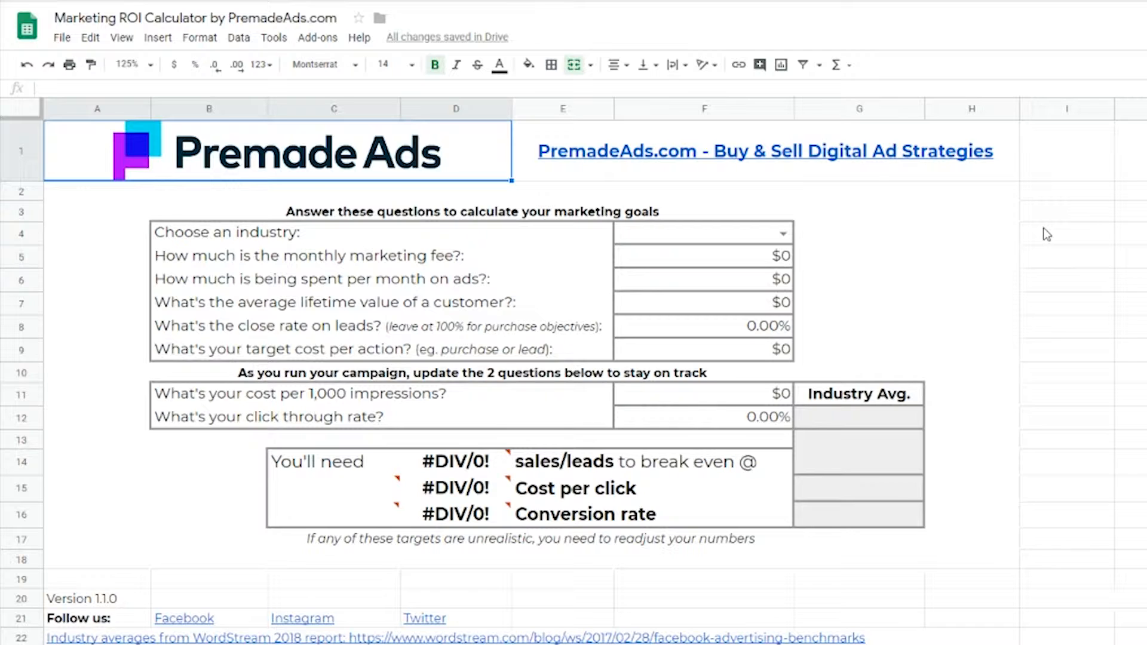
- Choose Apparel as the industry and set the monthly marketing fee to $1,000
left_click(784, 235)
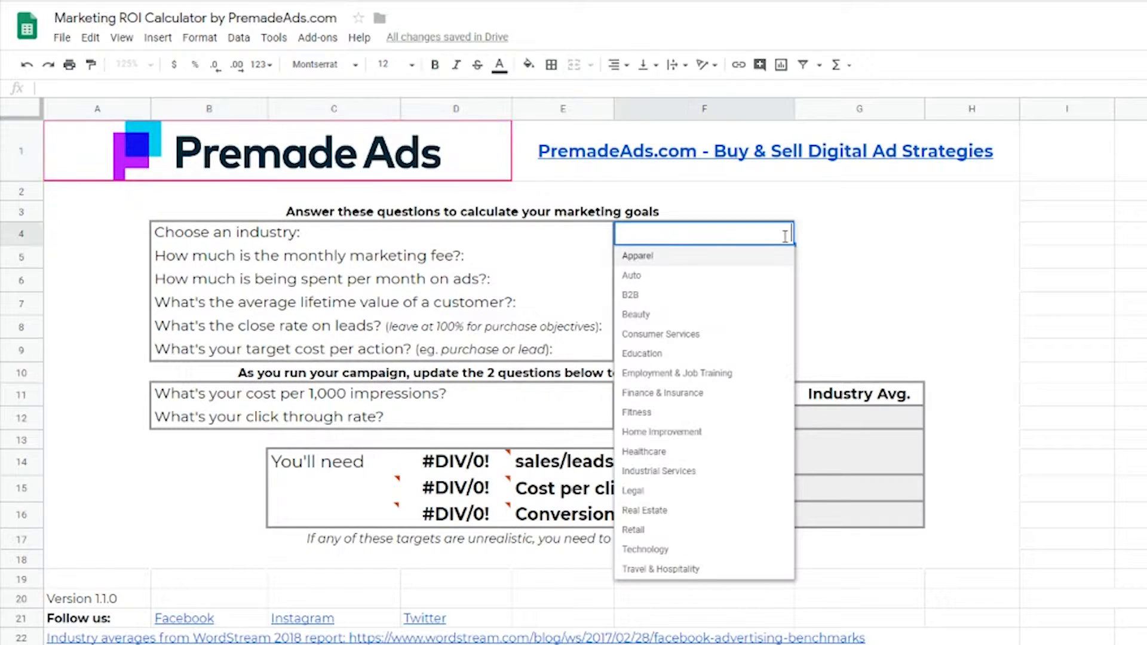
left_click(648, 258)
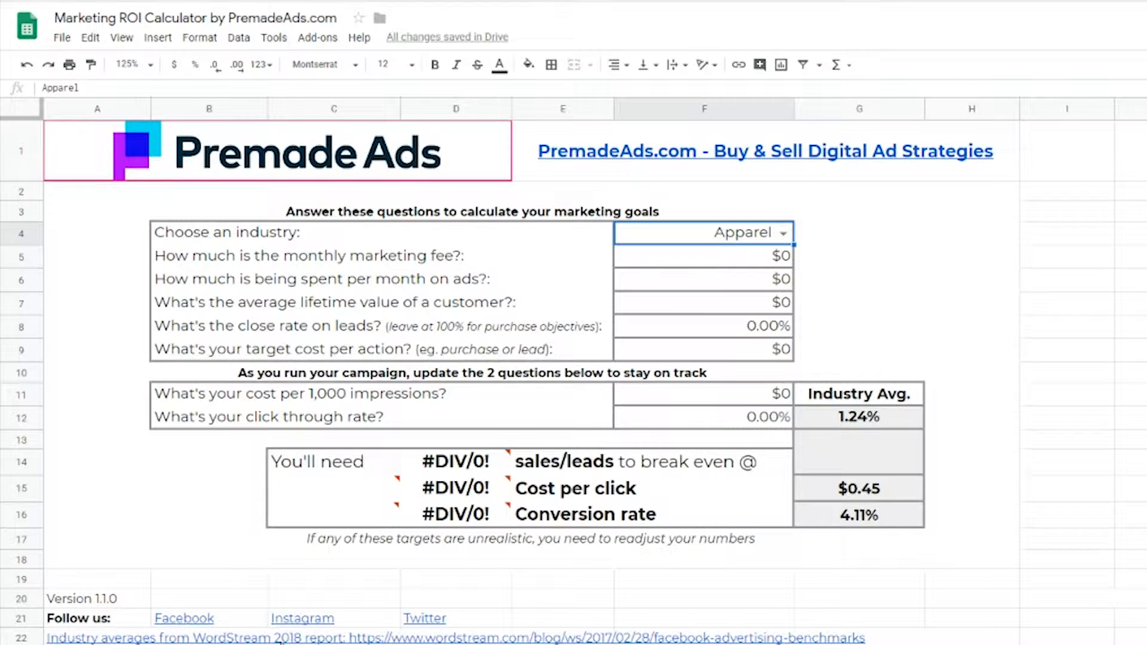
mouse_move(281, 642)
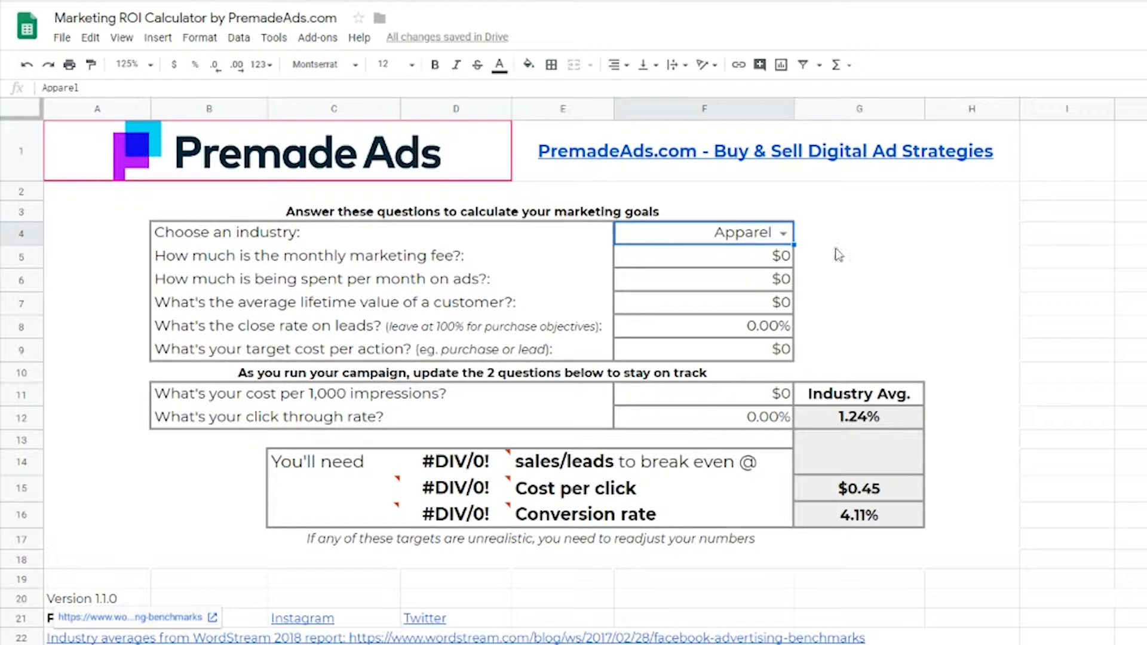
left_click(736, 259)
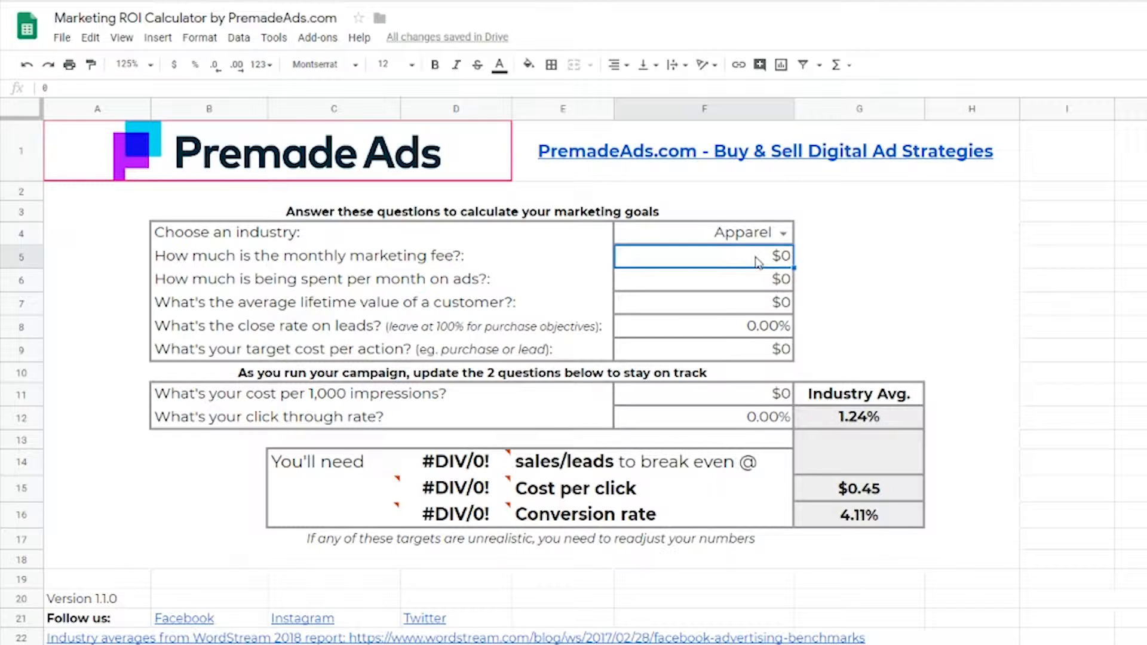
type("1000")
key("Return")
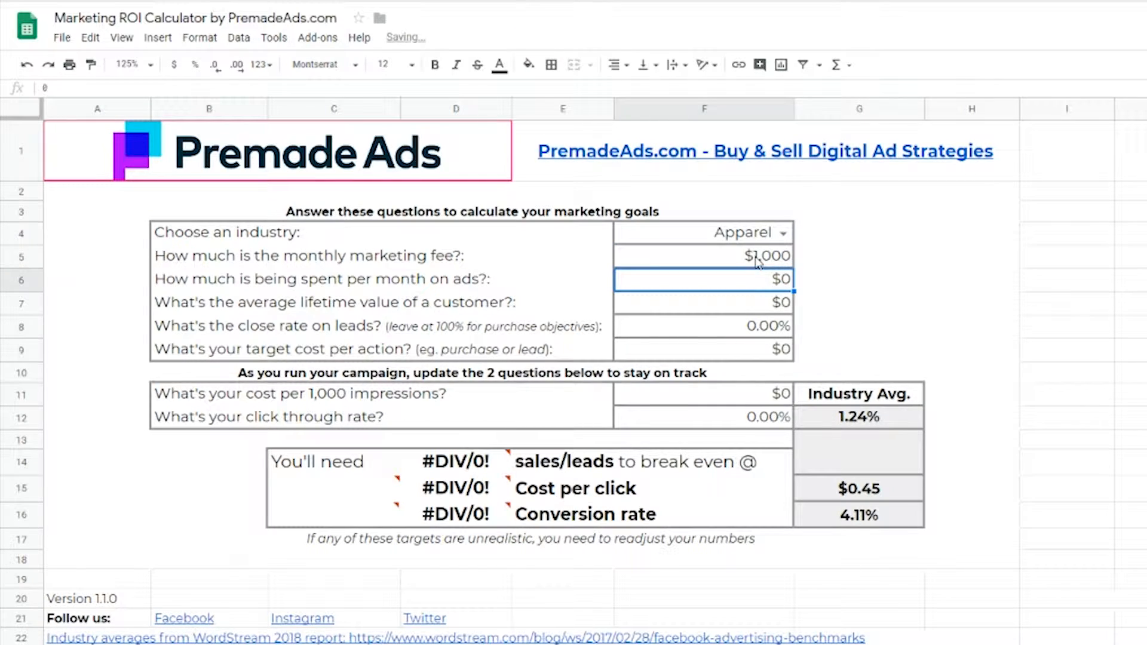
- Set the monthly ad spend to $1,000 and the average customer lifetime value to $50
type("1000")
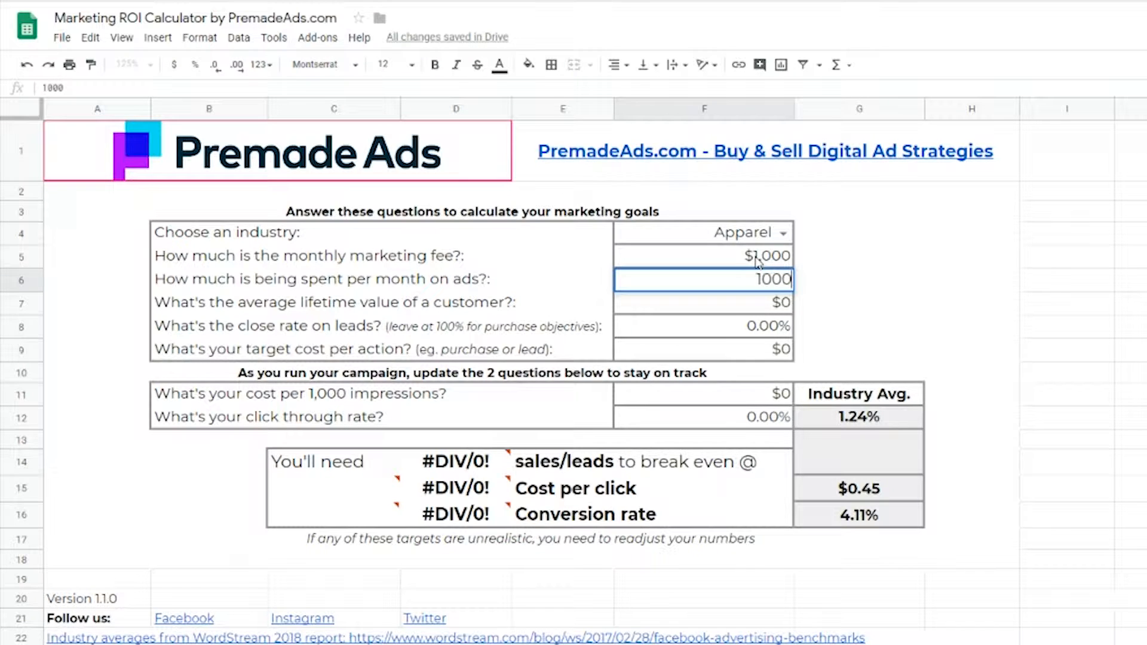
key("Return")
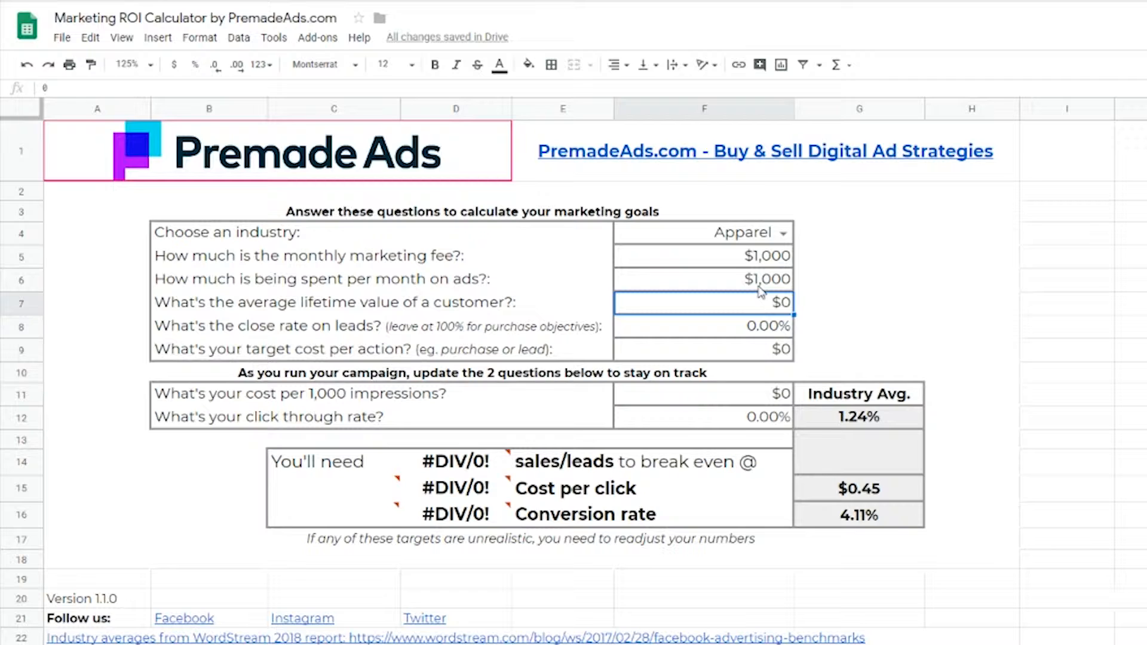
key("BackSpace")
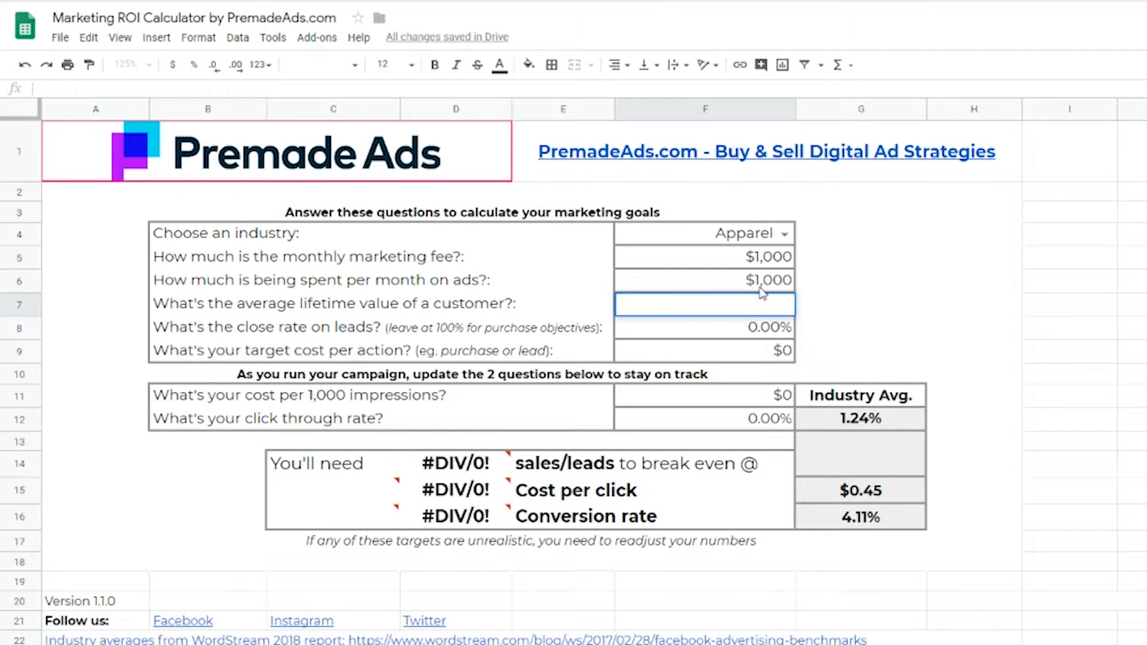
type("50")
key("Return")
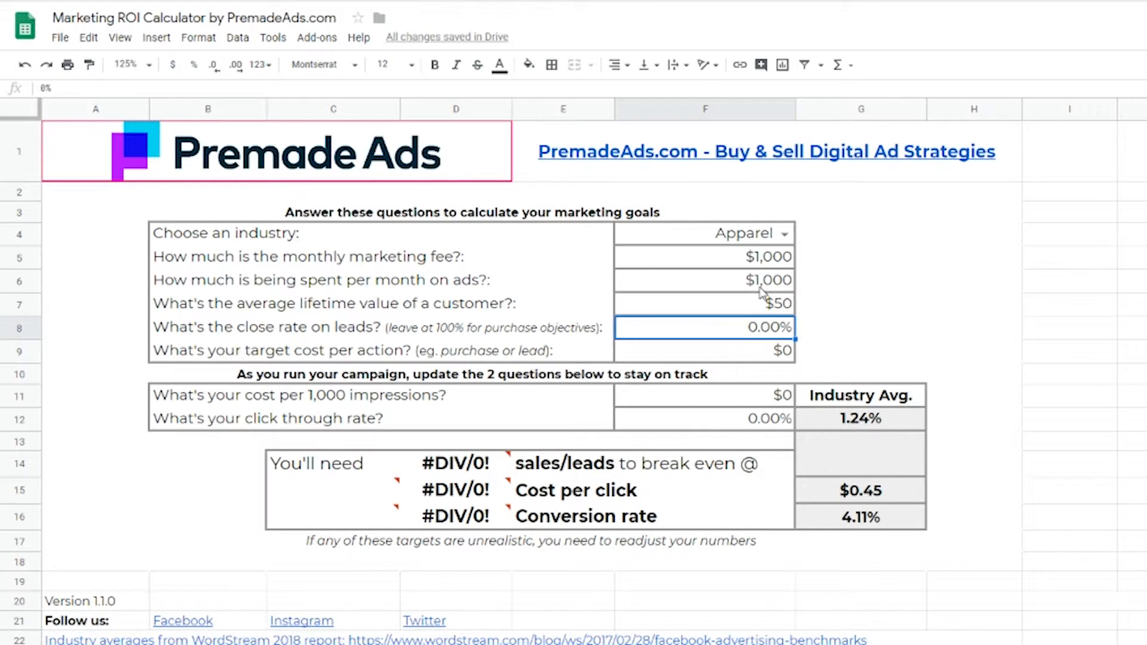
- Set the close rate on leads to 100% and the target cost per action to $25
type("100")
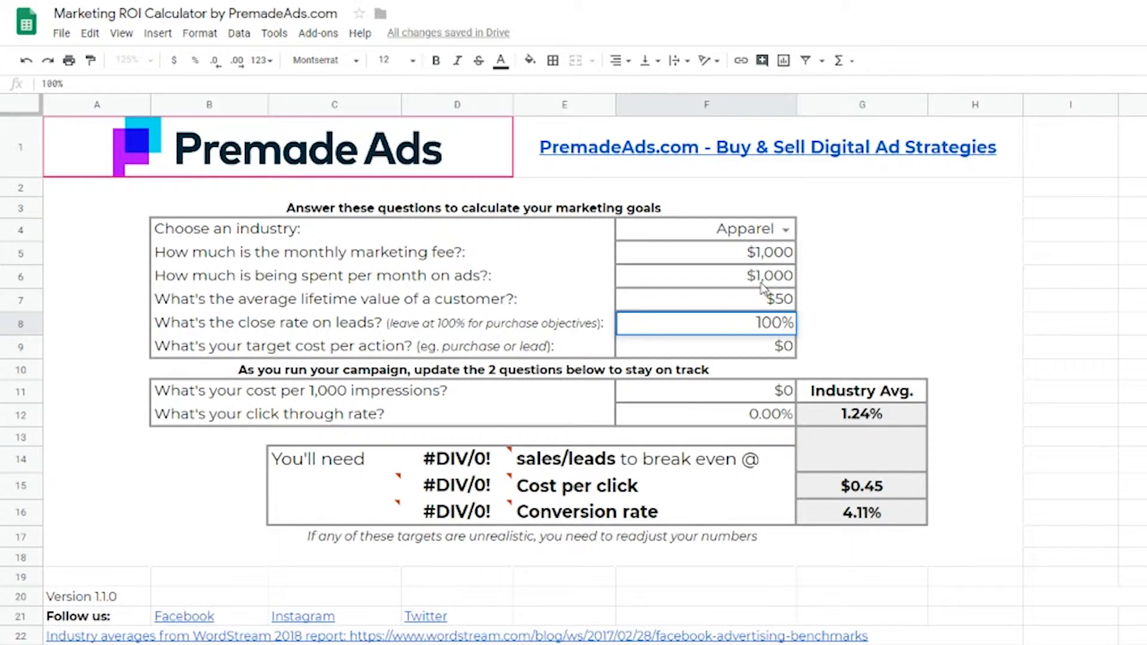
key("Return")
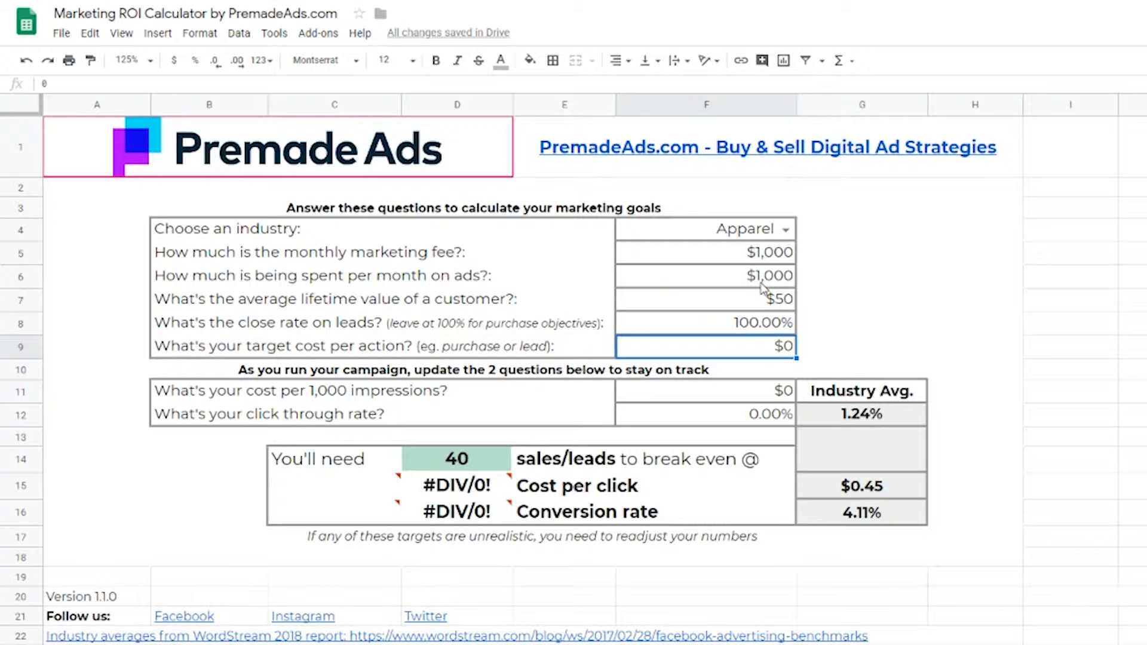
type("25")
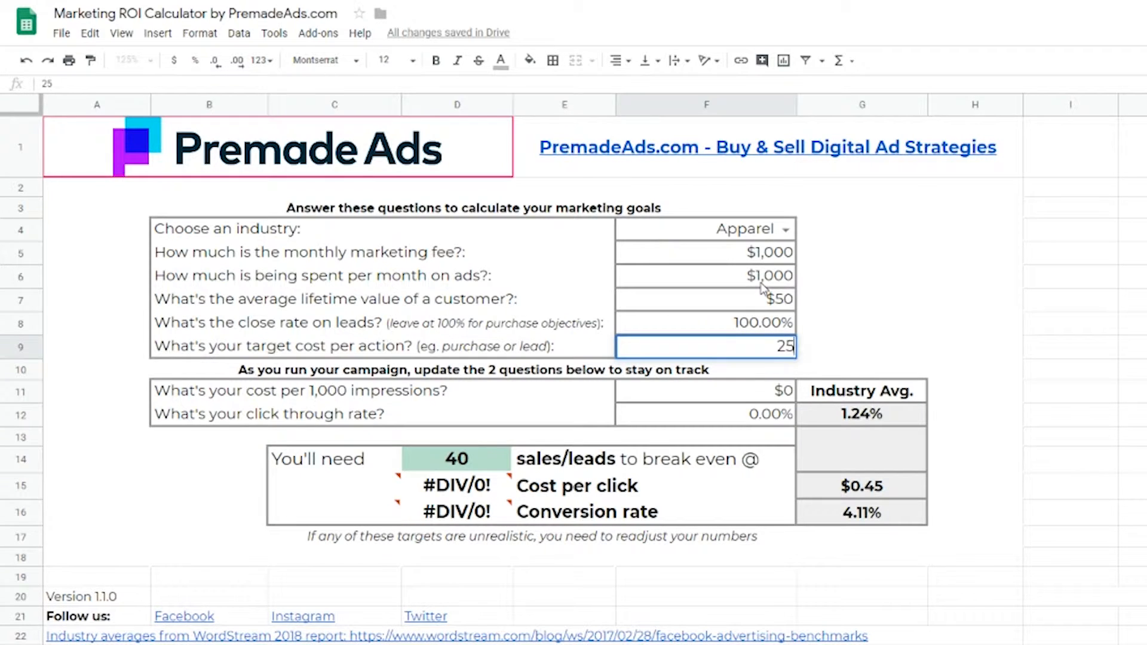
key("Return")
key("Return")
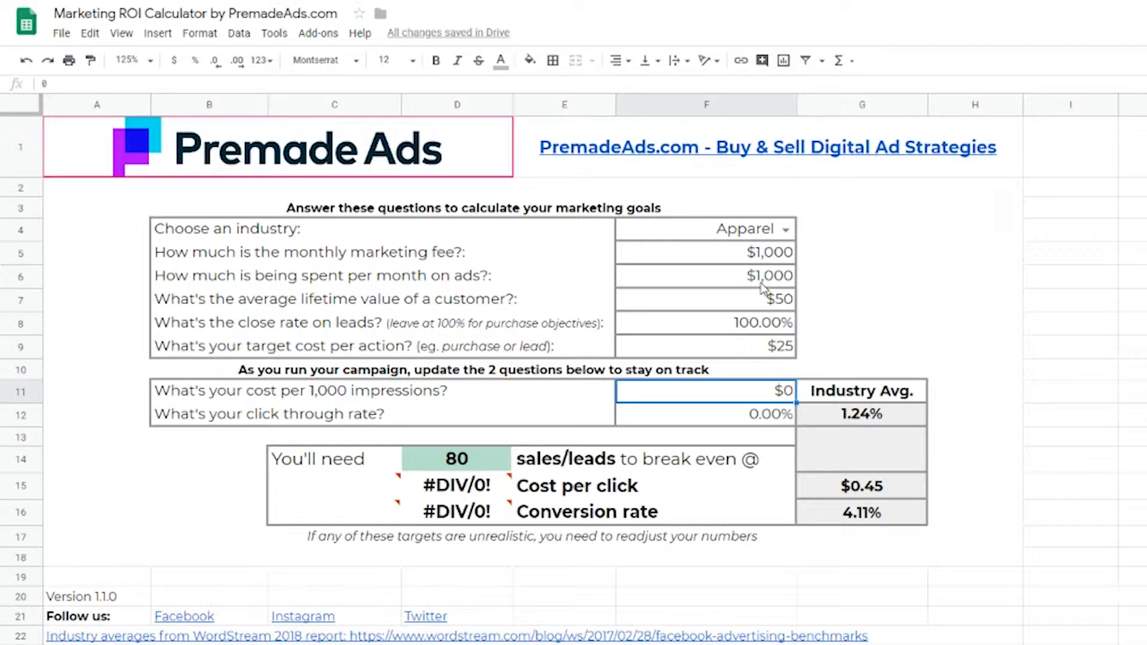
- Set the cost per 1,000 impressions to $30 and the click through rate to 6%
type("30")
key("Return")
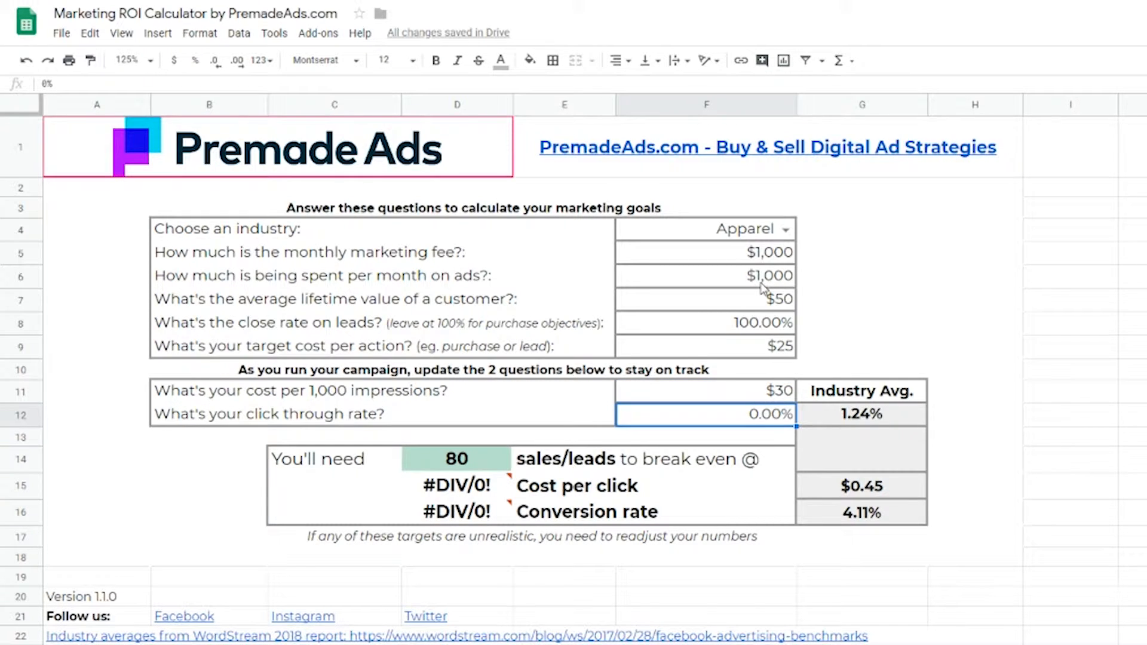
type("6")
key("Return")
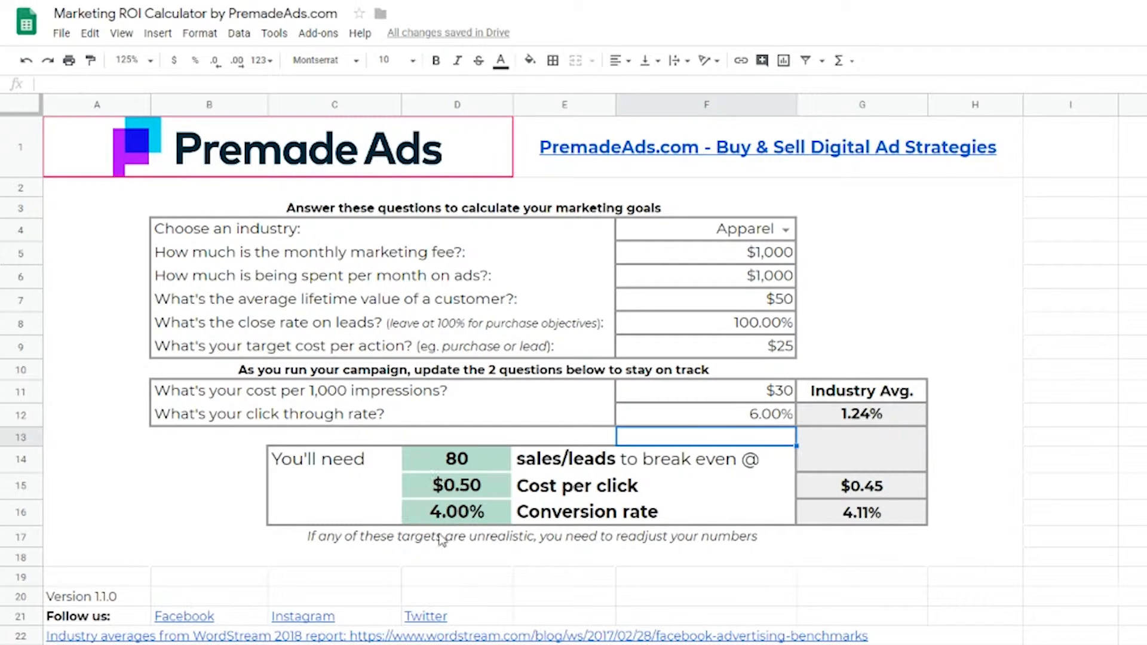
- Change the click through rate to 1%
left_click(759, 422)
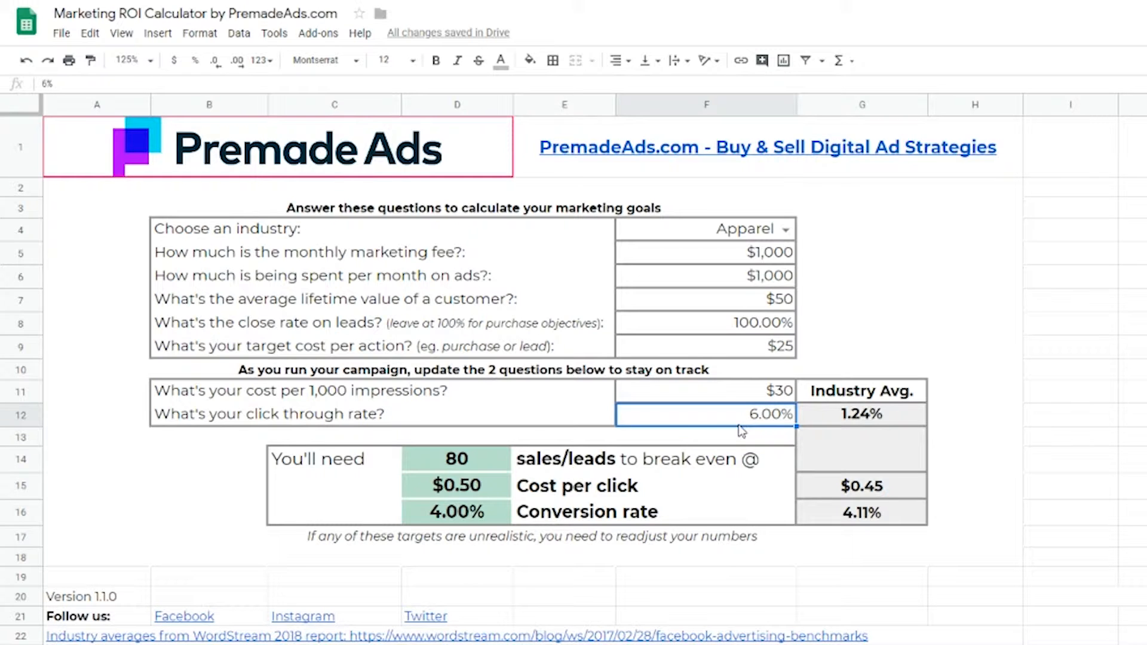
type("1")
key("Return")
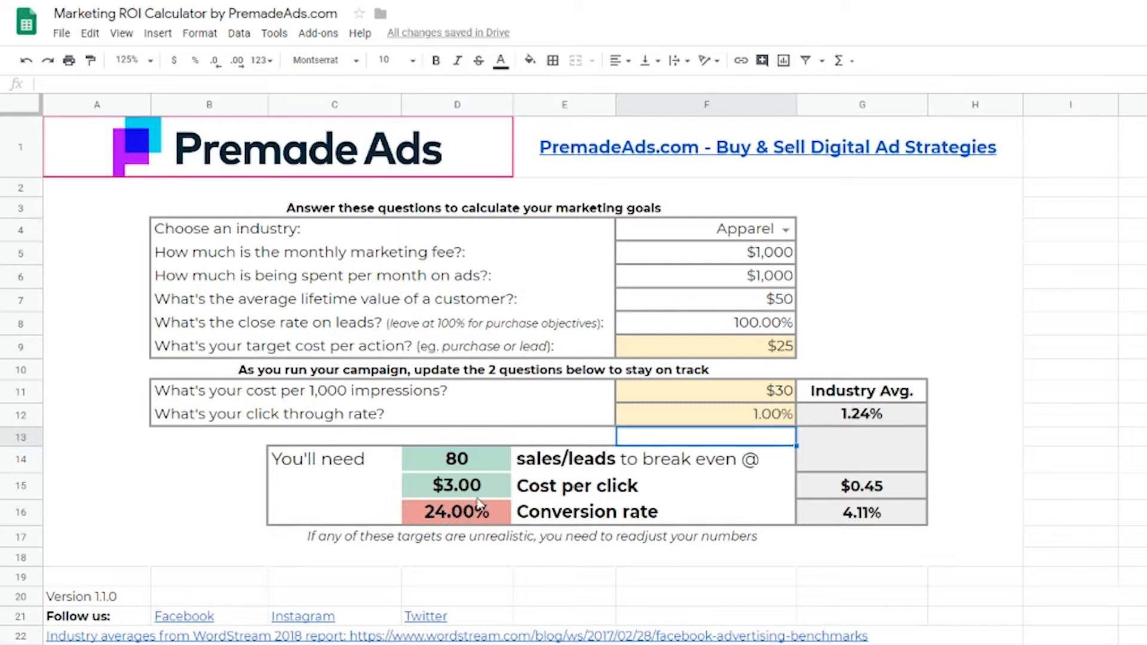
- Change the target cost per action to $10
left_click(739, 350)
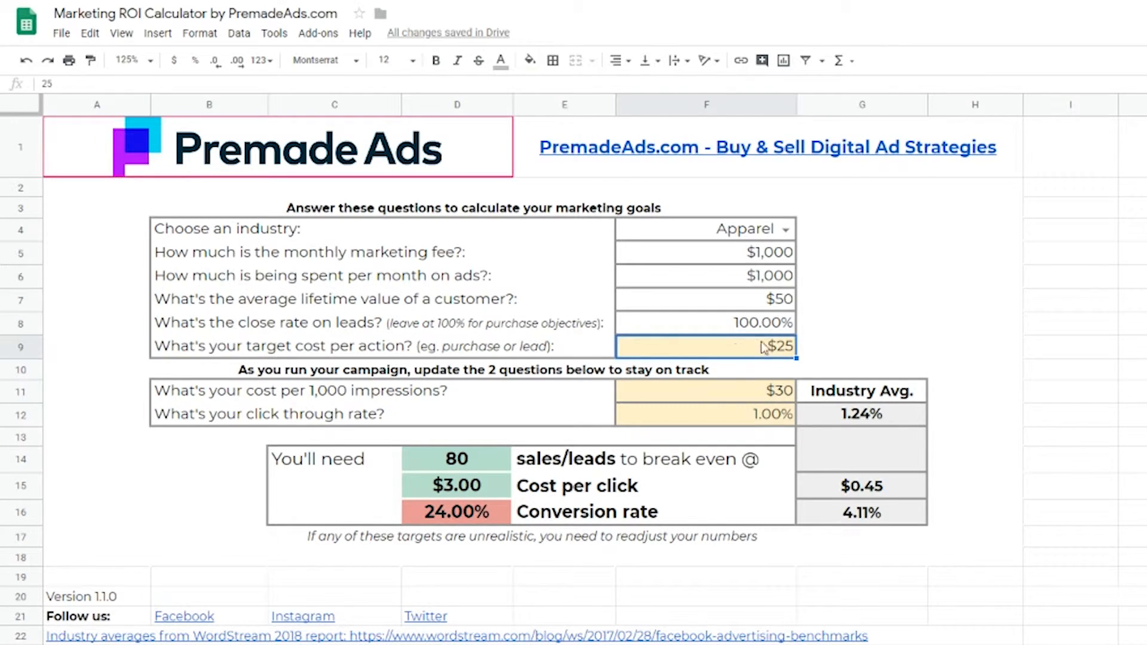
type("10")
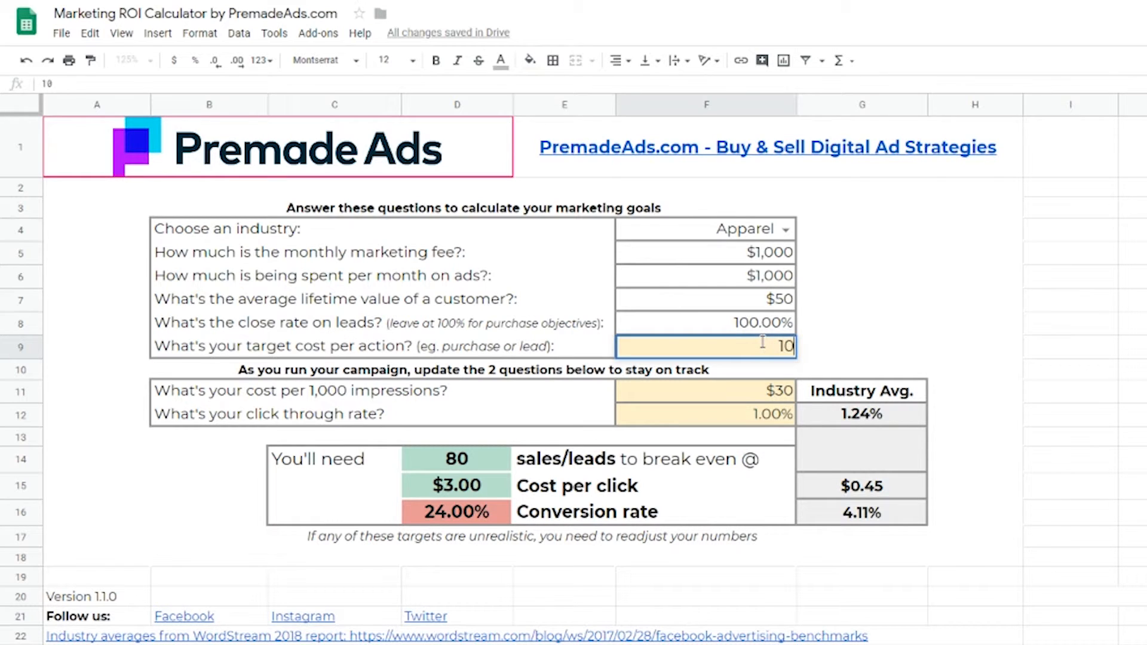
key("Return")
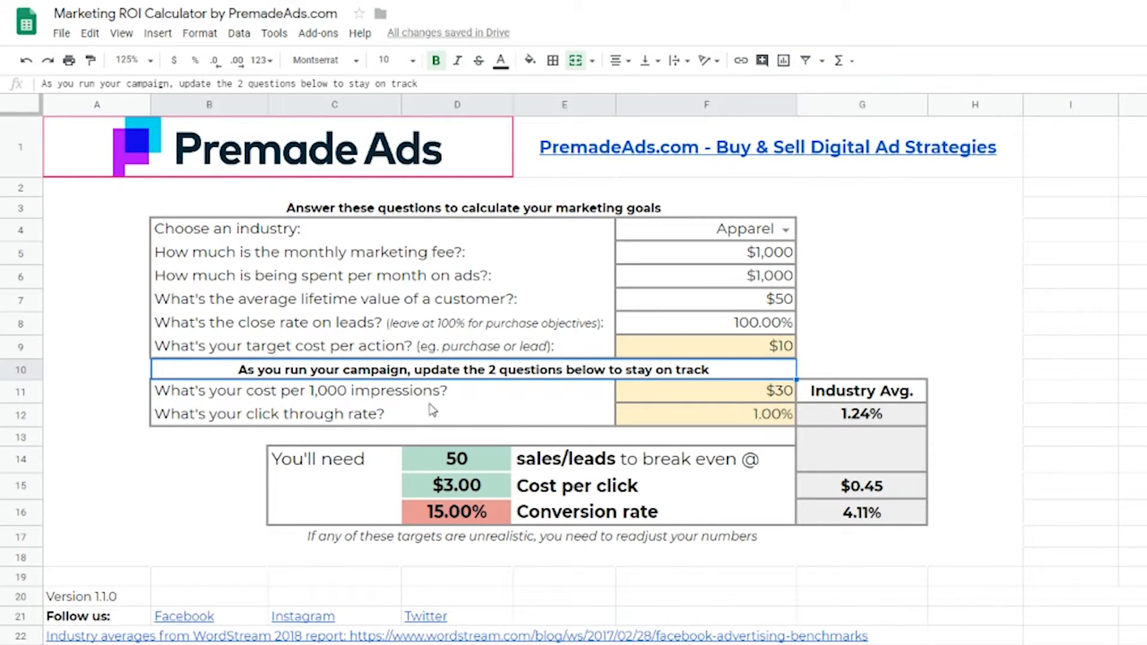
- Change the click through rate to 2.5%
left_click(746, 418)
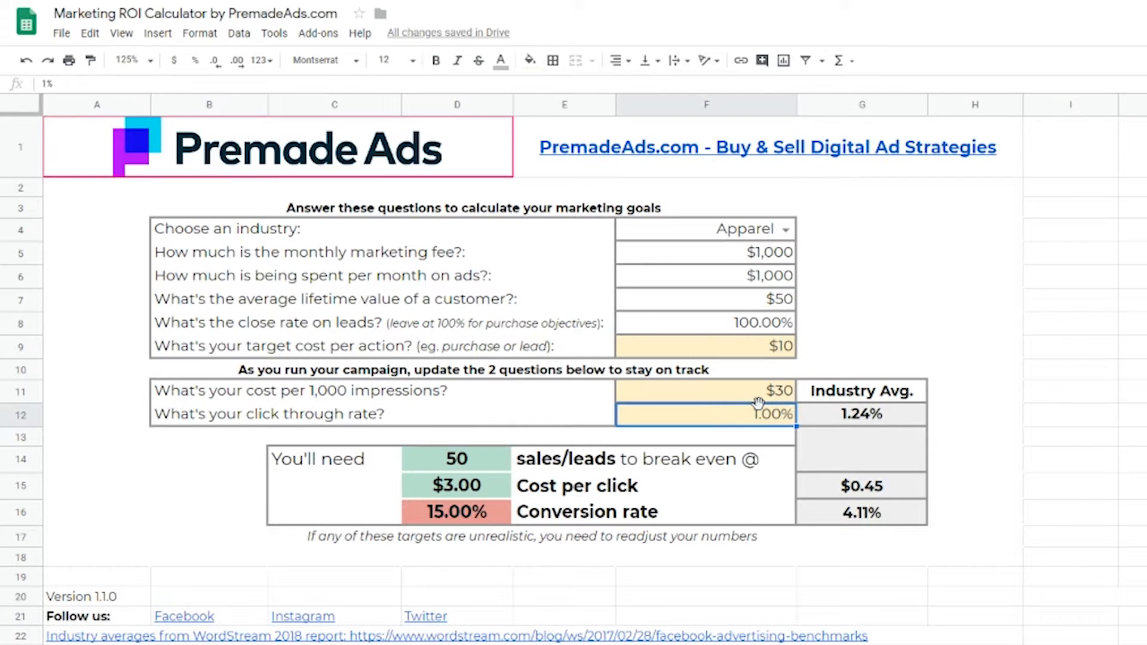
type("2.5")
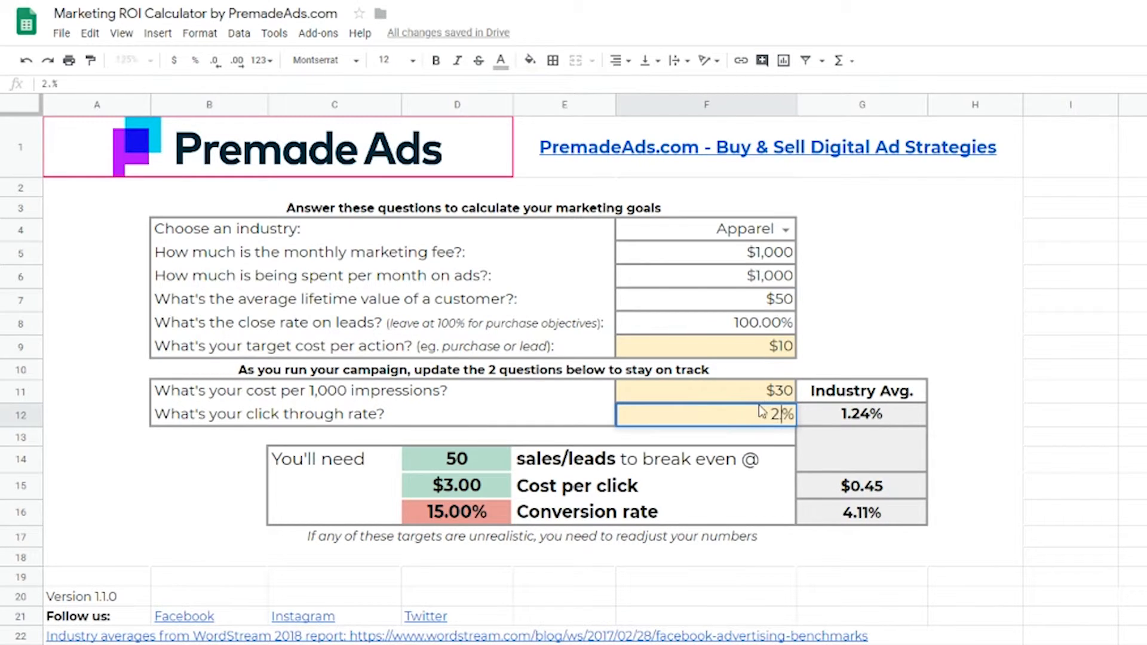
key("Return")
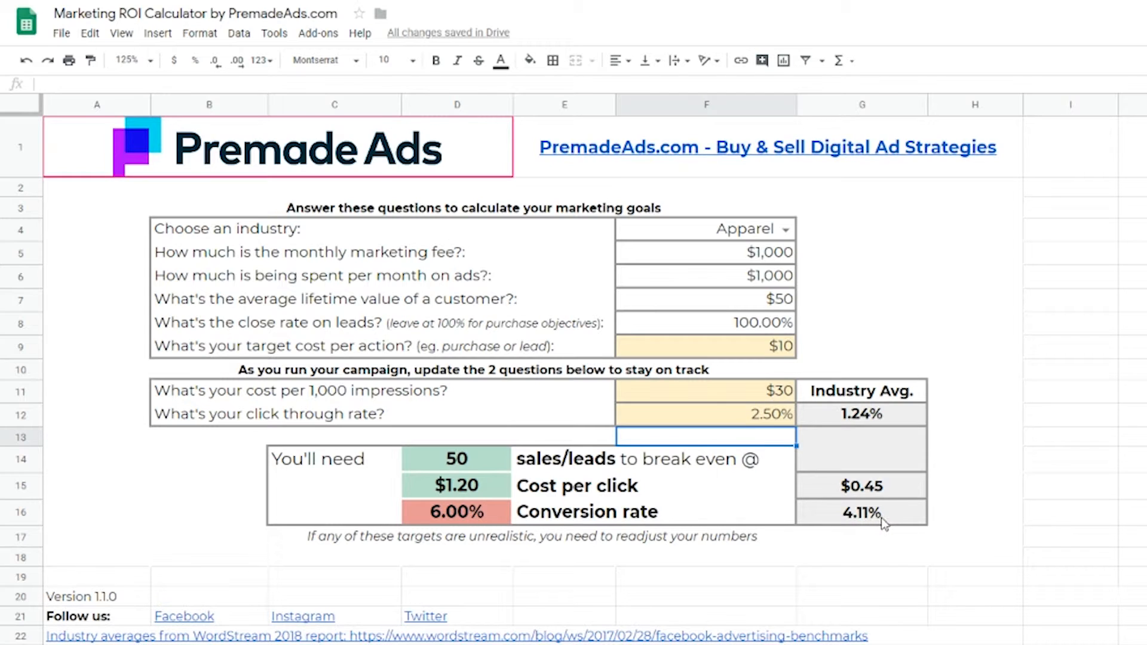
- Change the cost per 1,000 impressions to $20
left_click(774, 396)
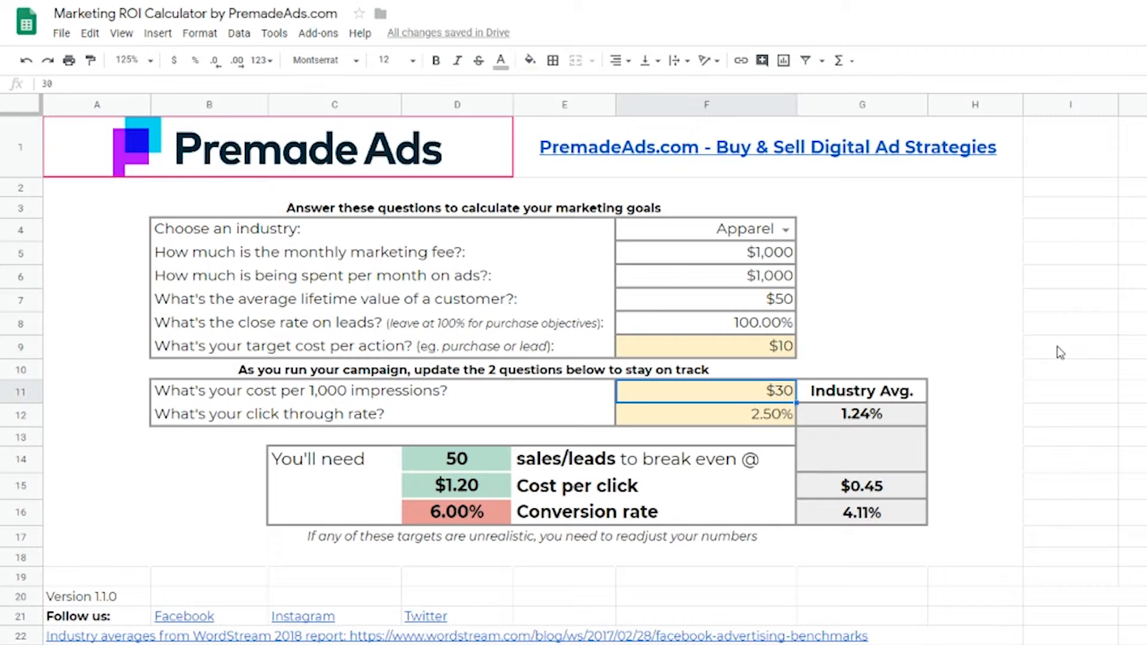
type("20")
key("Return")
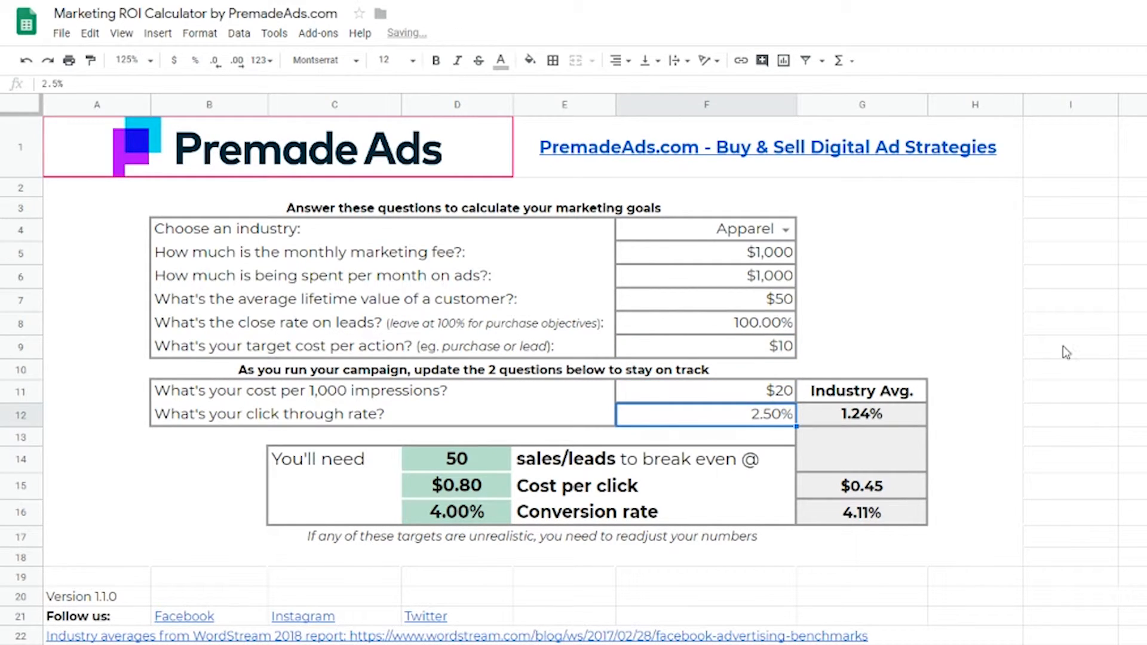